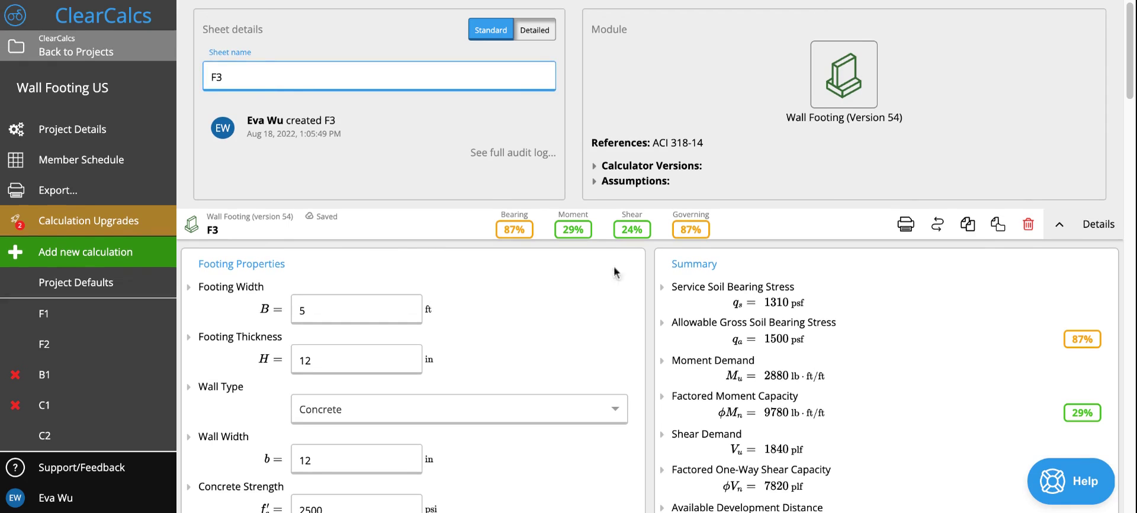
Step: Set the dead load's vertical magnitude in the Dead + Occupancy applied load to 10000 plf
{"action": "left_click", "coordinate": [1103, 235]}
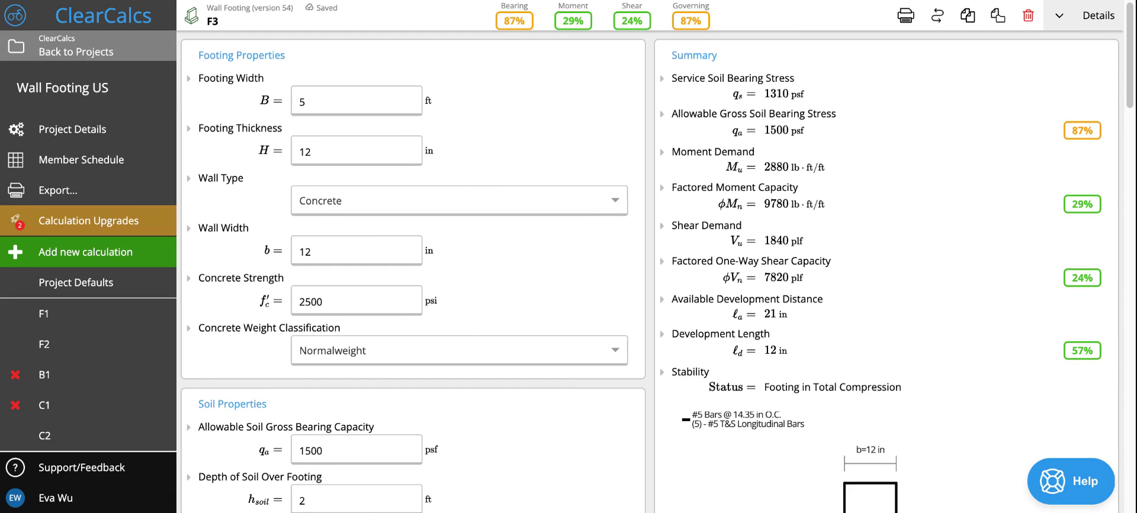
{"action": "left_click", "coordinate": [382, 255]}
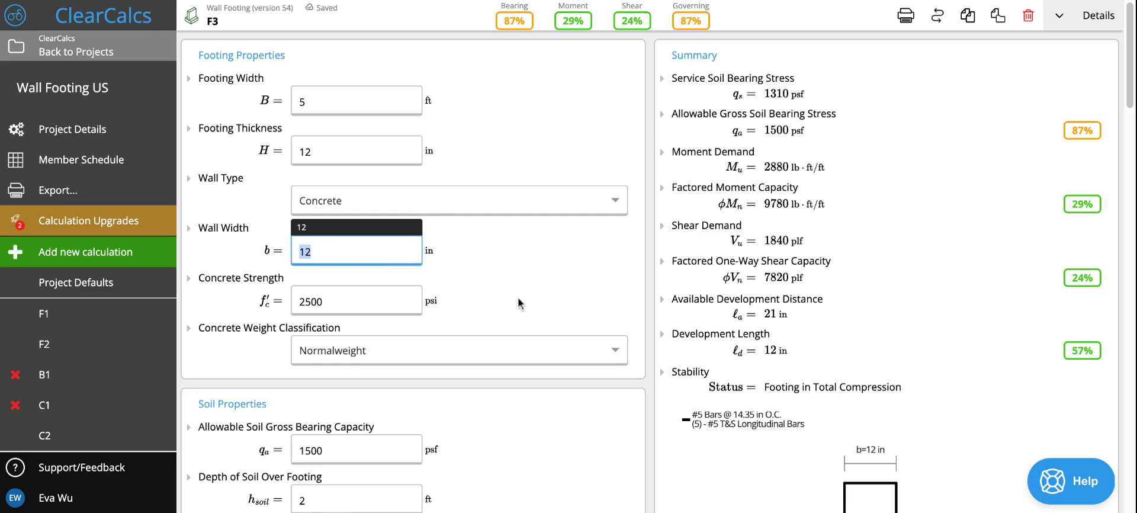
{"action": "scroll", "coordinate": [516, 288], "scroll_direction": "down", "scroll_amount": 20}
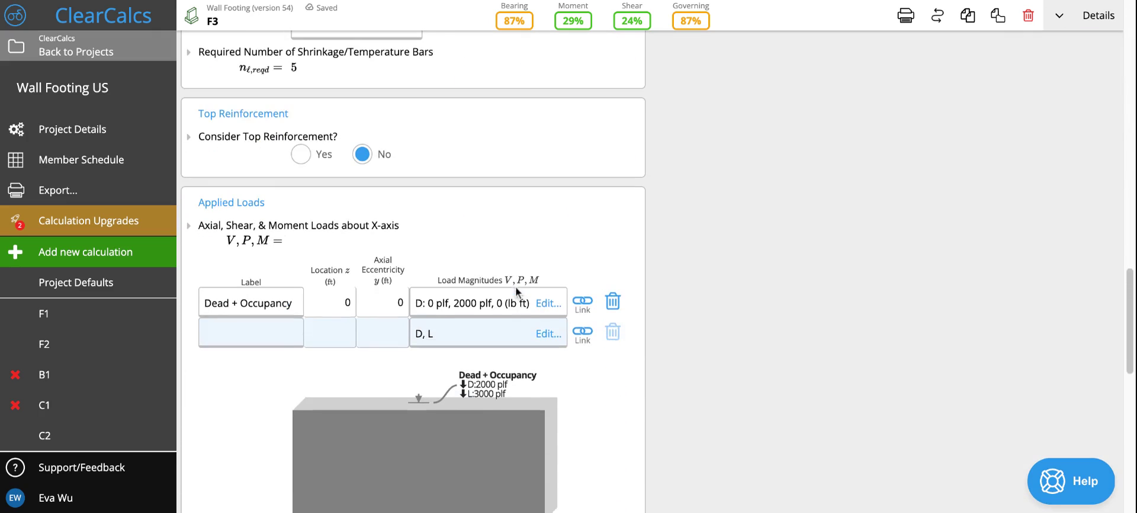
{"action": "left_click", "coordinate": [499, 304]}
{"action": "left_click", "coordinate": [656, 234]}
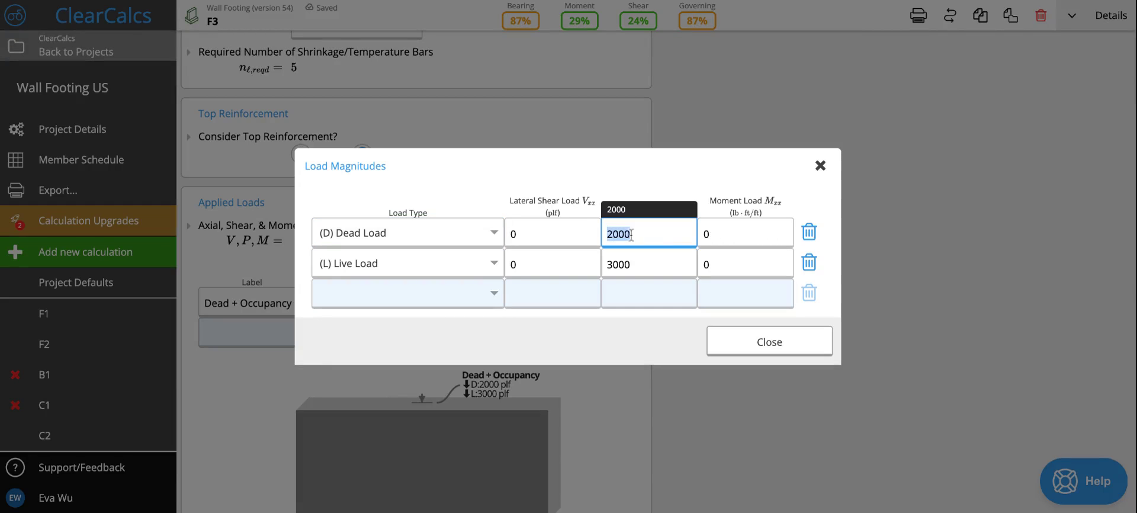
{"action": "key", "text": "Left"}
{"action": "key", "text": "Delete"}
{"action": "type", "text": "10"}
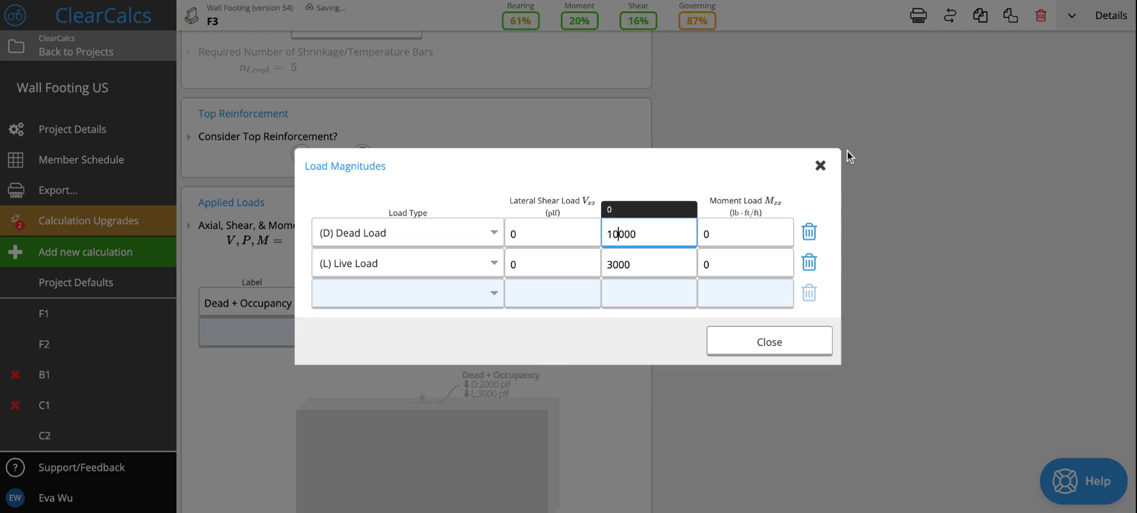
Step: Set the live load's vertical magnitude to 12500 plf and close the load magnitudes
{"action": "left_click", "coordinate": [670, 264]}
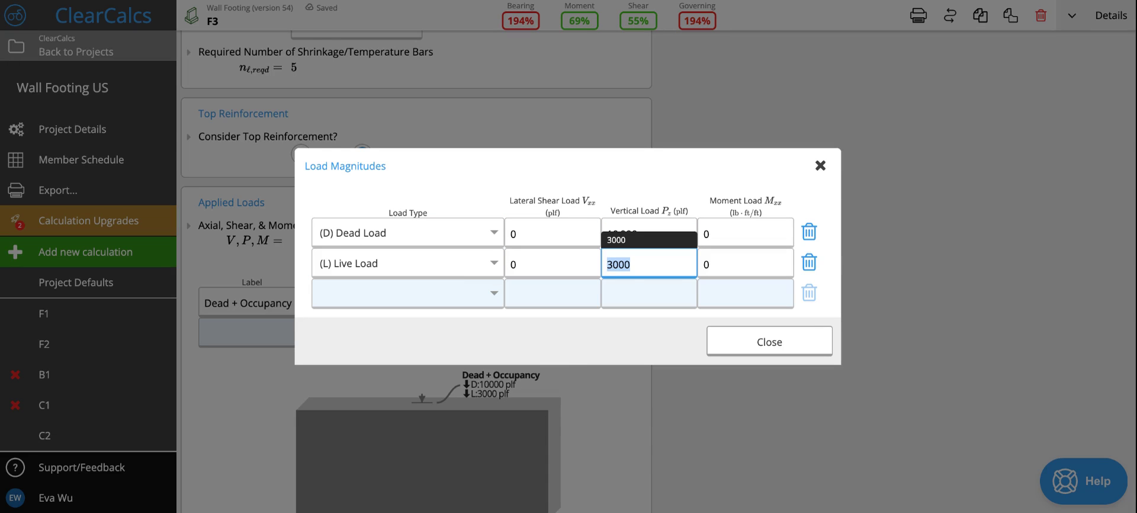
{"action": "key", "text": "Left"}
{"action": "key", "text": "Delete"}
{"action": "type", "text": "12"}
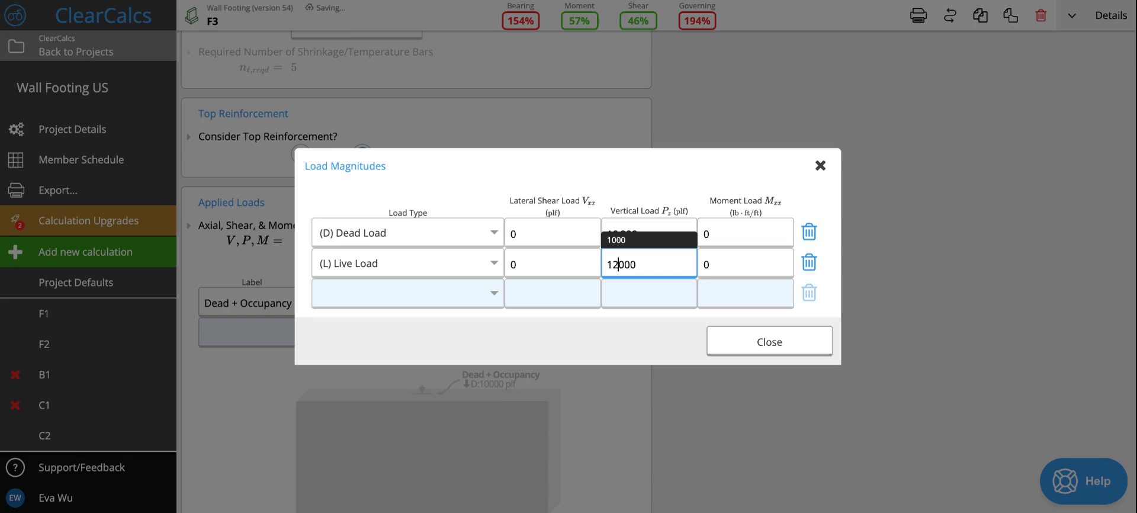
{"action": "key", "text": "Delete"}
{"action": "type", "text": "5"}
{"action": "key", "text": "Left"}
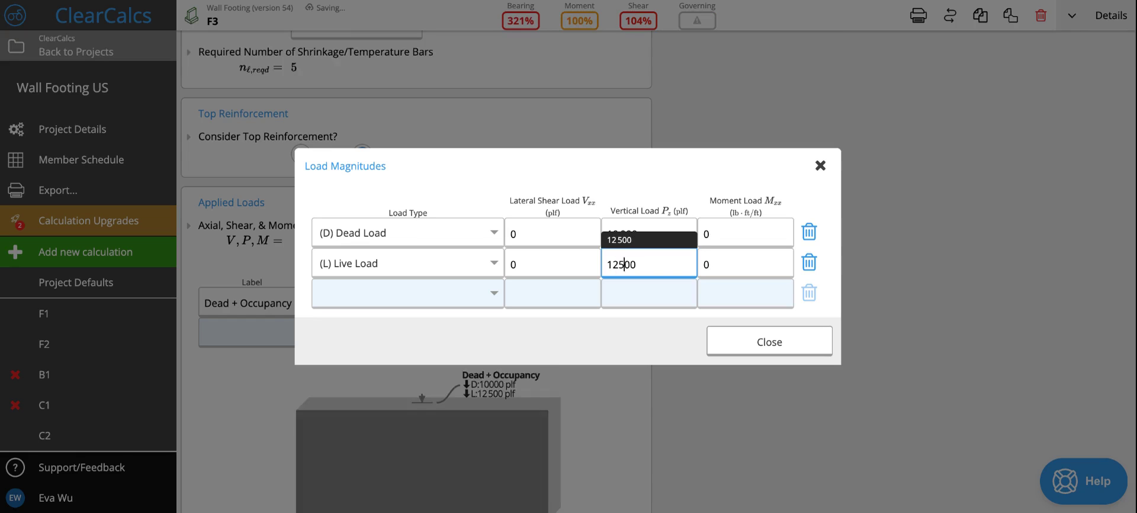
{"action": "left_click", "coordinate": [666, 230]}
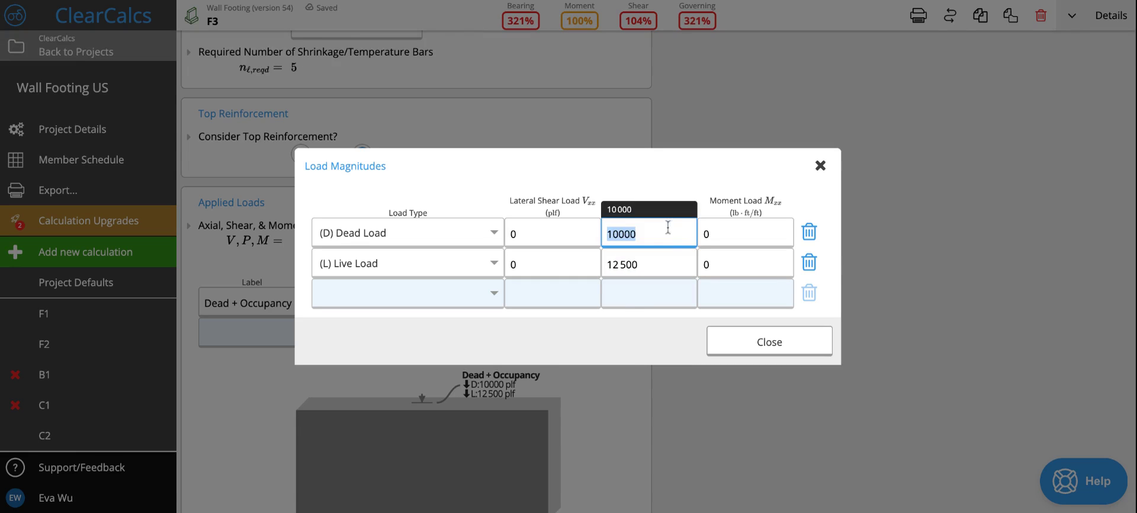
{"action": "left_click", "coordinate": [688, 270]}
{"action": "left_click", "coordinate": [789, 351]}
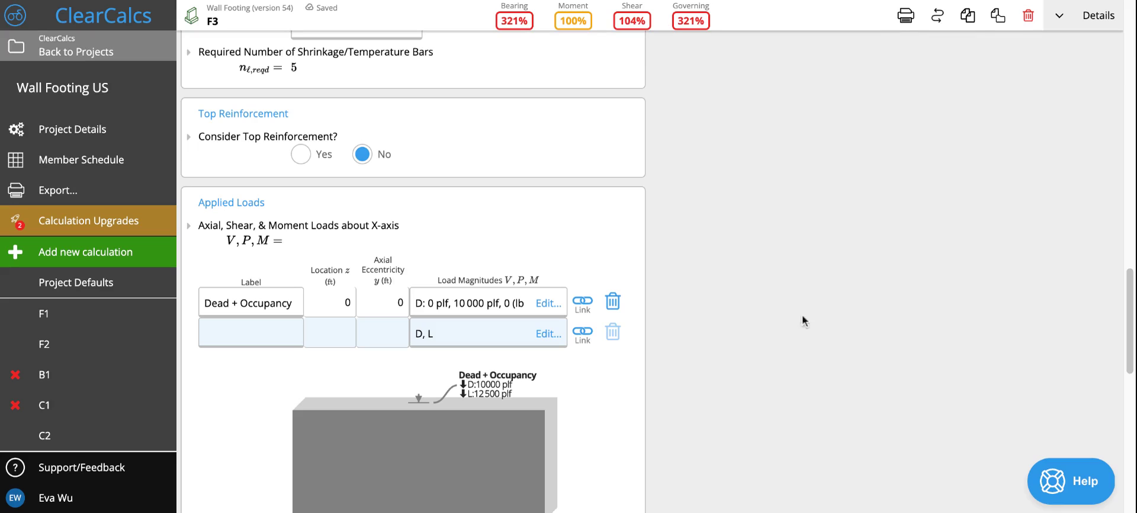
Step: Set the allowable soil gross bearing capacity to 5000 psf in the soil properties
{"action": "scroll", "coordinate": [772, 300], "scroll_direction": "up", "scroll_amount": 2}
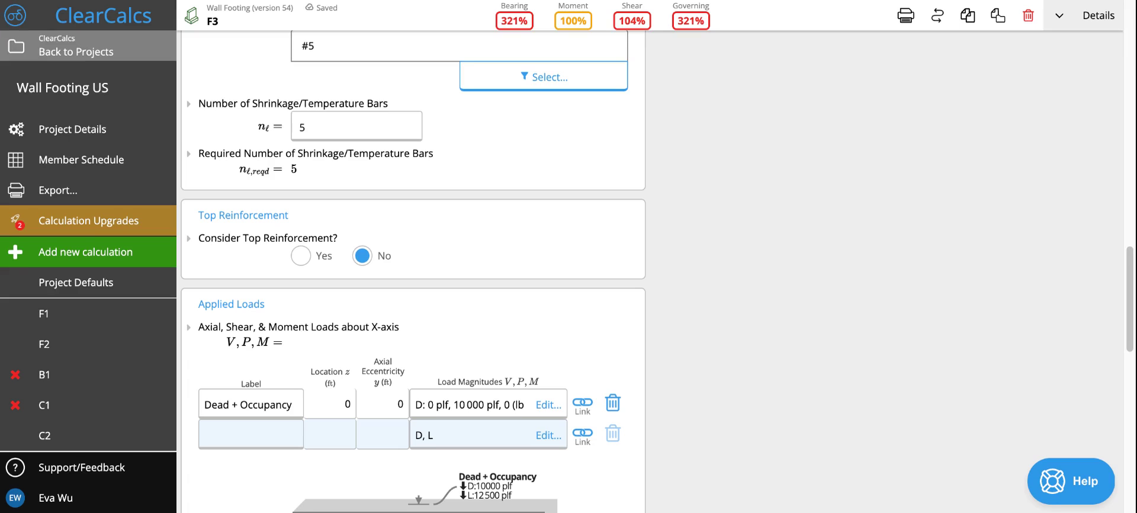
{"action": "scroll", "coordinate": [385, 274], "scroll_direction": "up", "scroll_amount": 8}
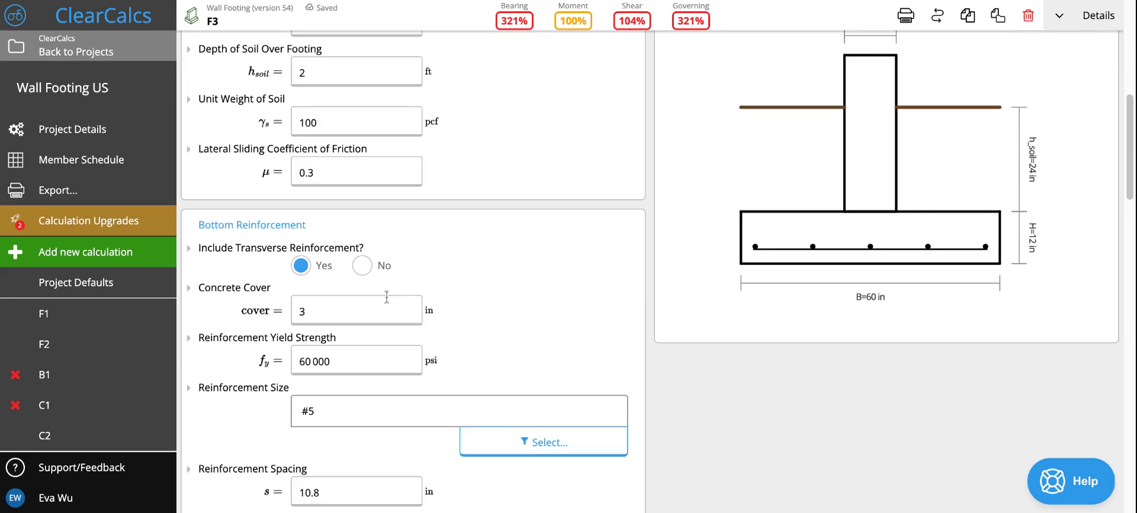
{"action": "scroll", "coordinate": [385, 273], "scroll_direction": "up", "scroll_amount": 2}
{"action": "double_click", "coordinate": [373, 224]}
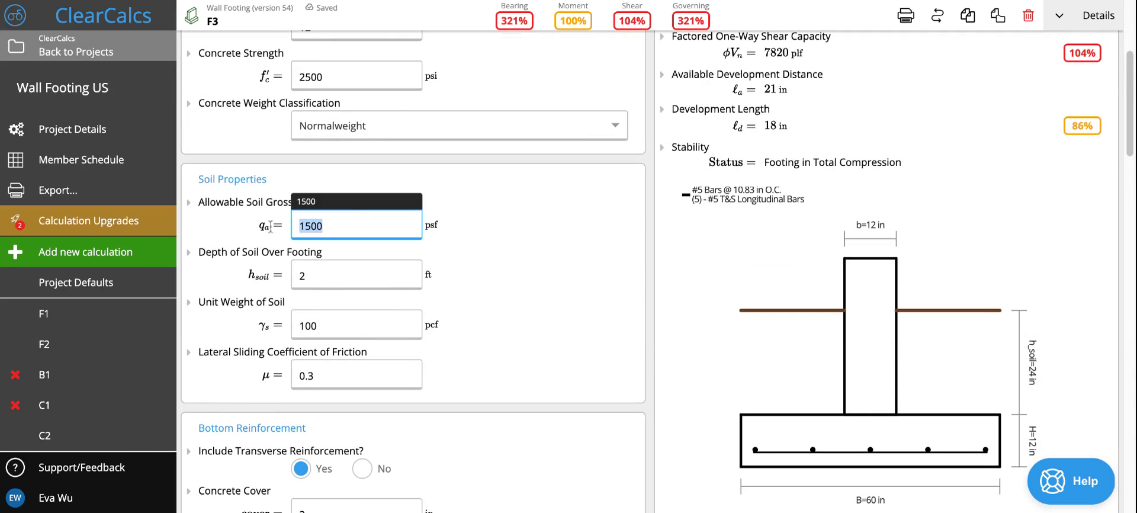
{"action": "left_click", "coordinate": [318, 226]}
{"action": "key", "text": "Left"}
{"action": "key", "text": "BackSpace"}
{"action": "key", "text": "BackSpace"}
{"action": "type", "text": "5"}
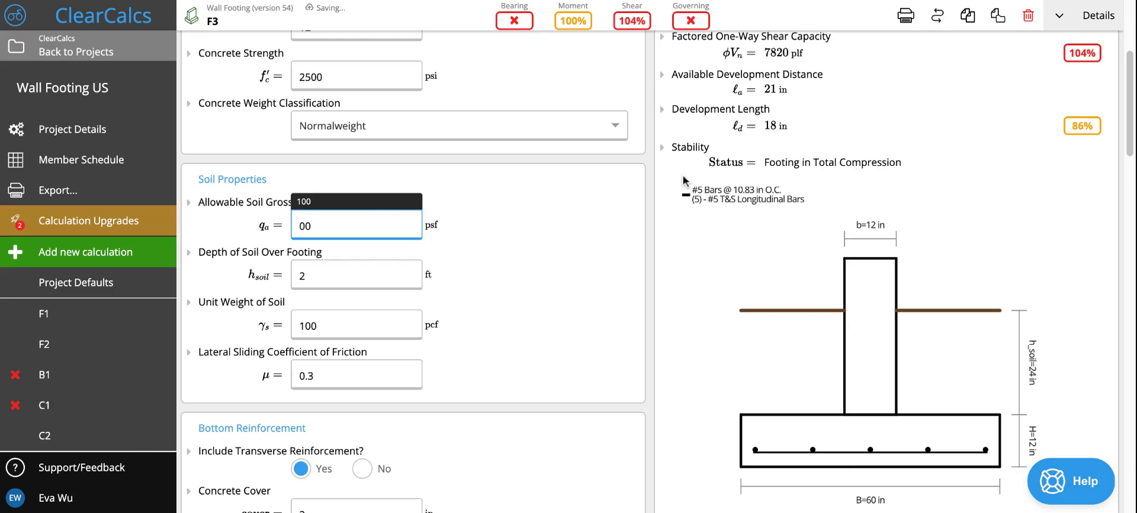
{"action": "type", "text": "0"}
{"action": "left_click", "coordinate": [619, 226]}
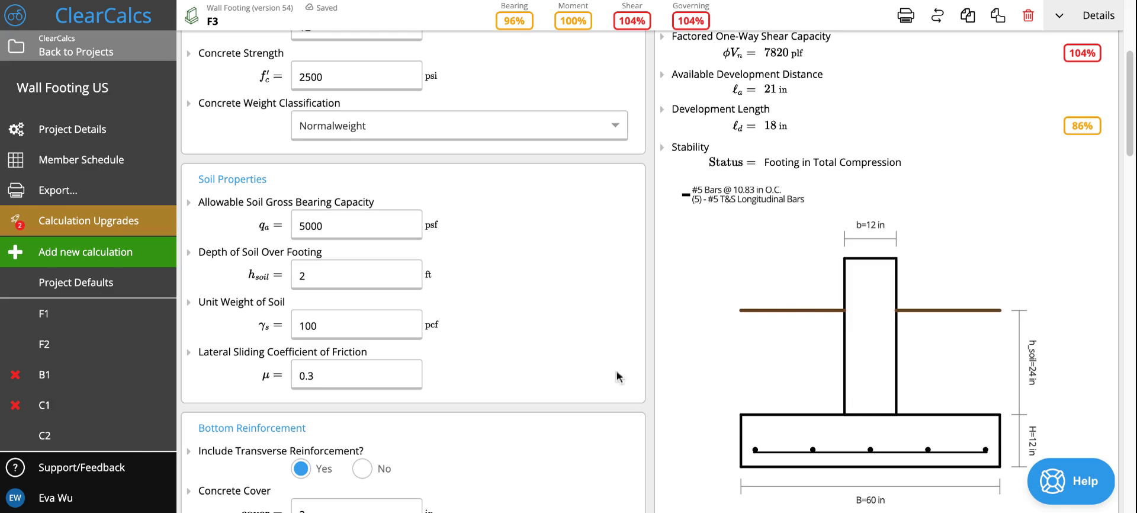
Step: Set the depth of soil over the footing to 5 ft and show the description of the soil's unit weight
{"action": "left_click", "coordinate": [380, 274]}
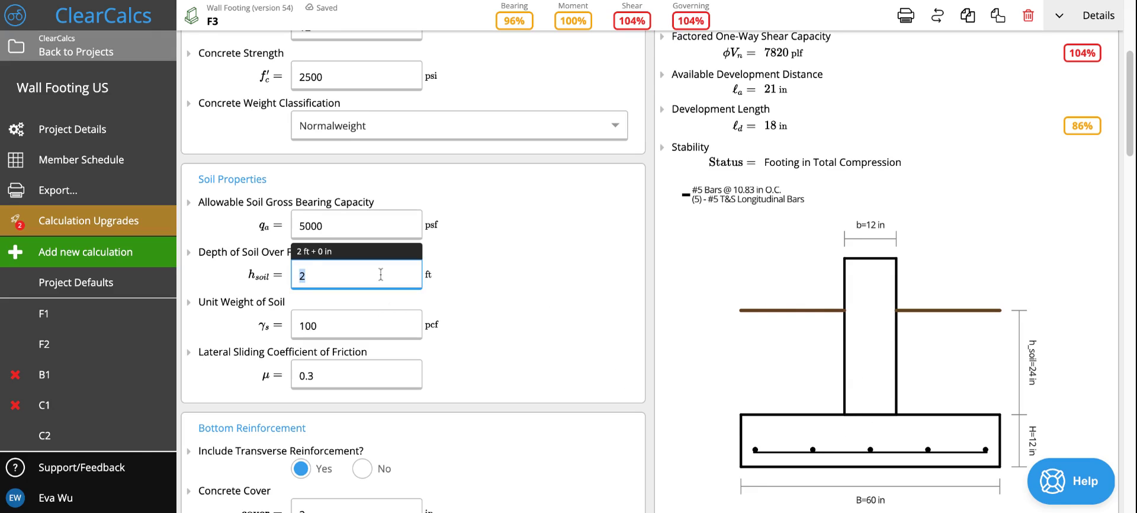
{"action": "type", "text": "5"}
{"action": "left_click", "coordinate": [526, 312]}
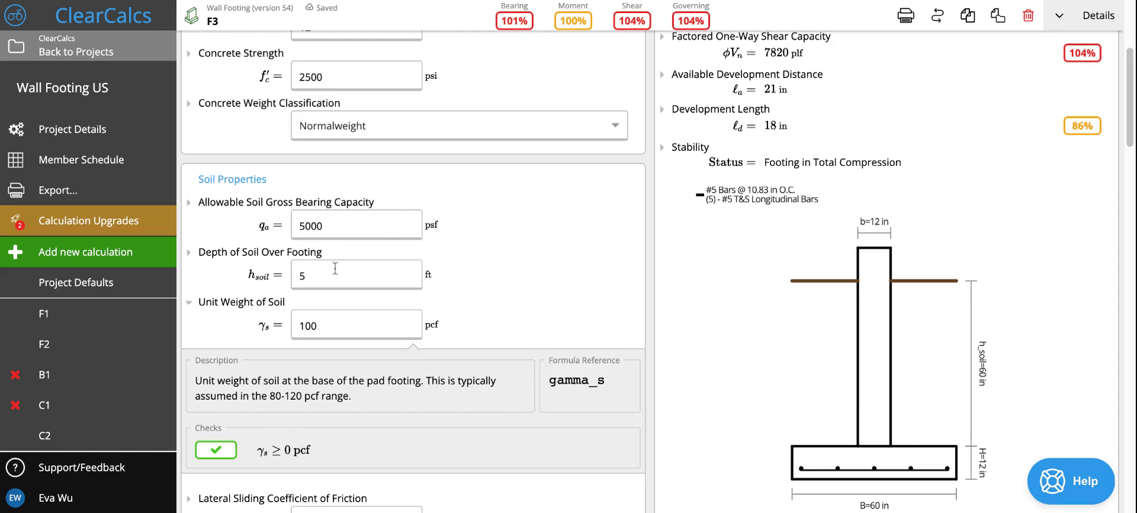
Step: Set the footing's concrete strength to 3000 psi
{"action": "scroll", "coordinate": [461, 265], "scroll_direction": "up", "scroll_amount": 1}
{"action": "scroll", "coordinate": [460, 268], "scroll_direction": "up", "scroll_amount": 1}
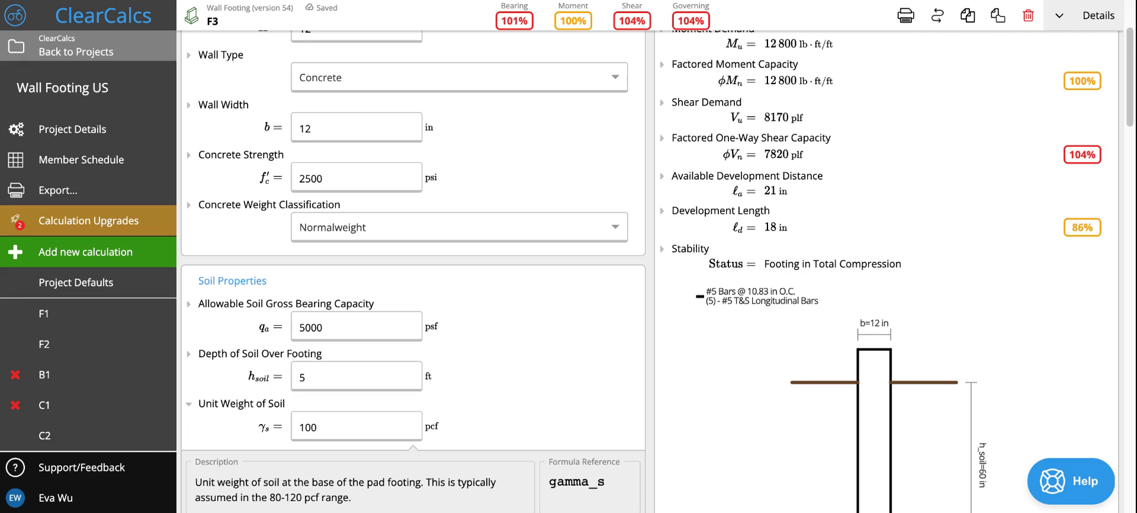
{"action": "left_click", "coordinate": [332, 176]}
{"action": "type", "text": "3000"}
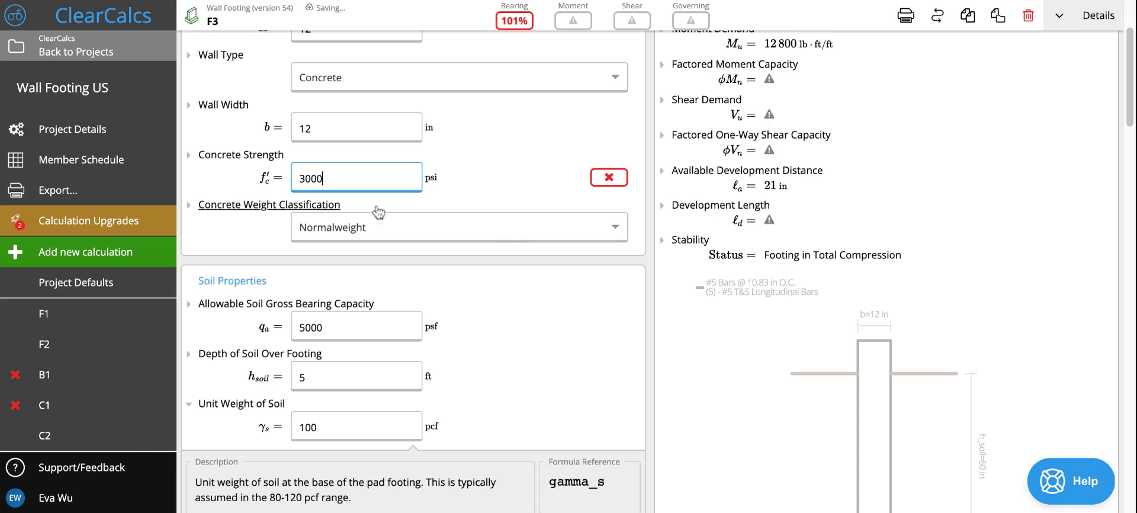
Step: Set the unit weight of soil to 120 pcf and collapse its description
{"action": "scroll", "coordinate": [407, 259], "scroll_direction": "down", "scroll_amount": 1}
{"action": "scroll", "coordinate": [406, 259], "scroll_direction": "down", "scroll_amount": 5}
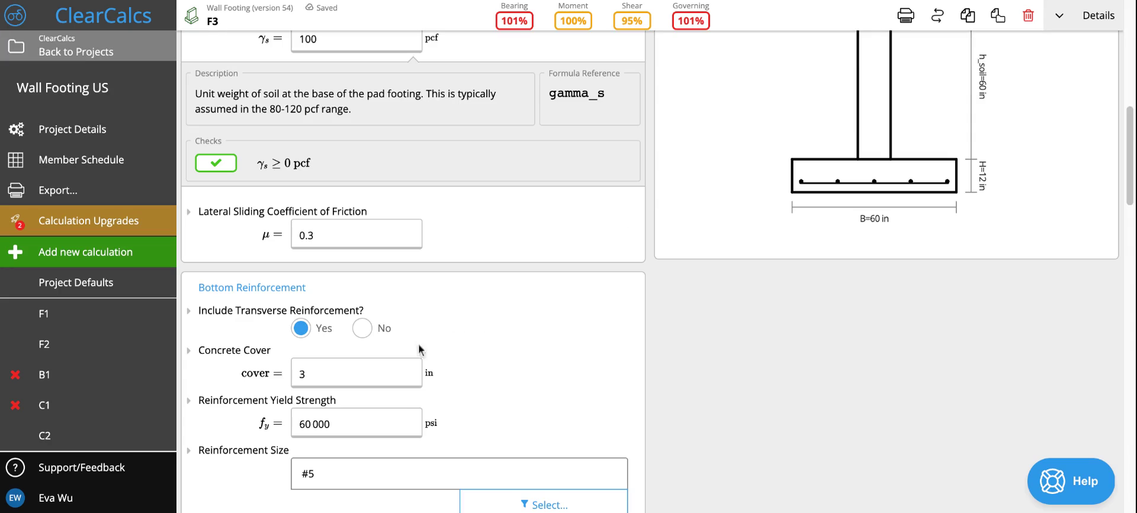
{"action": "scroll", "coordinate": [341, 406], "scroll_direction": "down", "scroll_amount": 1}
{"action": "scroll", "coordinate": [341, 406], "scroll_direction": "down", "scroll_amount": 1}
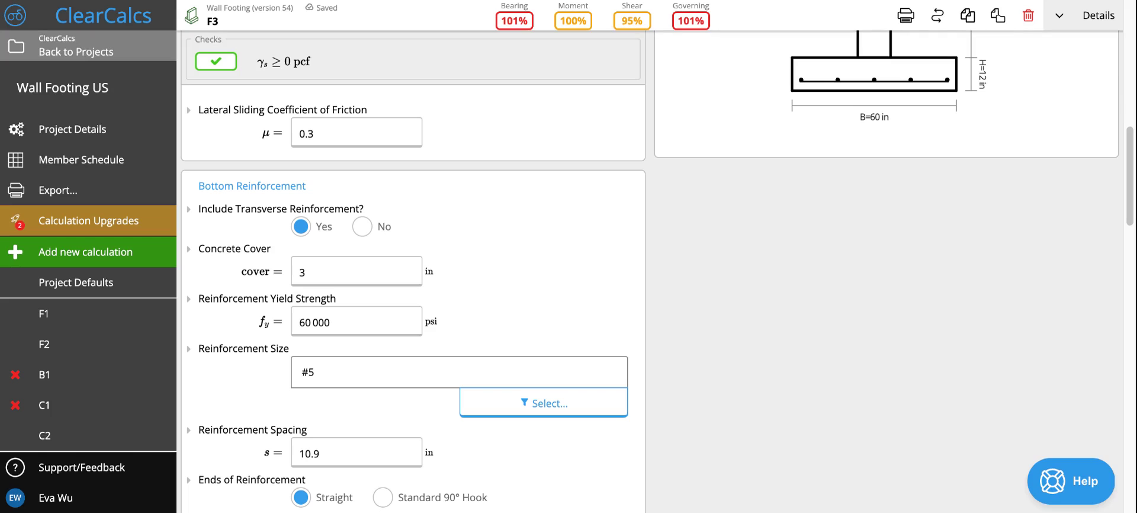
{"action": "scroll", "coordinate": [445, 265], "scroll_direction": "up", "scroll_amount": 5}
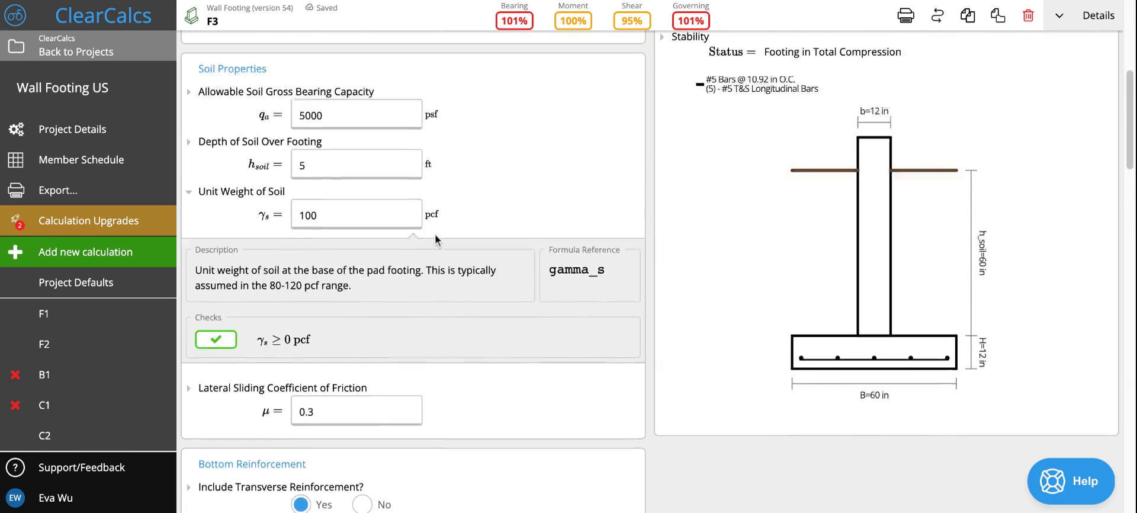
{"action": "left_click", "coordinate": [308, 242]}
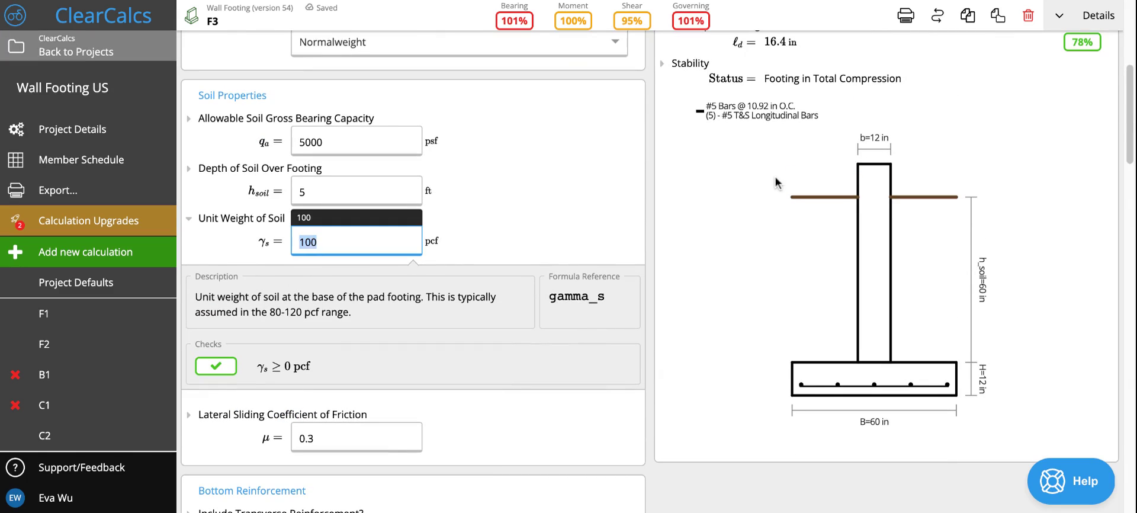
{"action": "key", "text": "BackSpace"}
{"action": "type", "text": "2"}
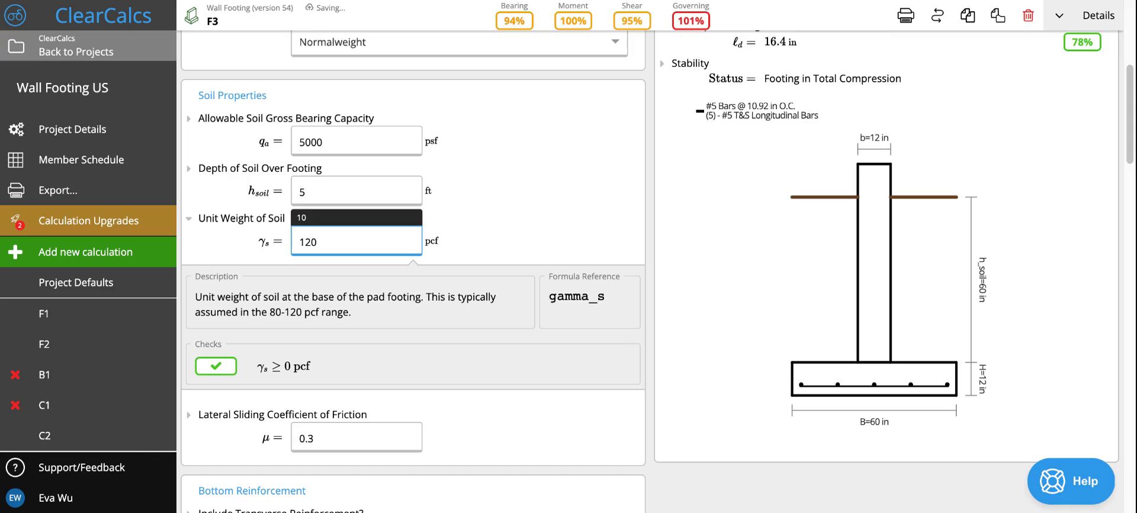
{"action": "left_click", "coordinate": [545, 237]}
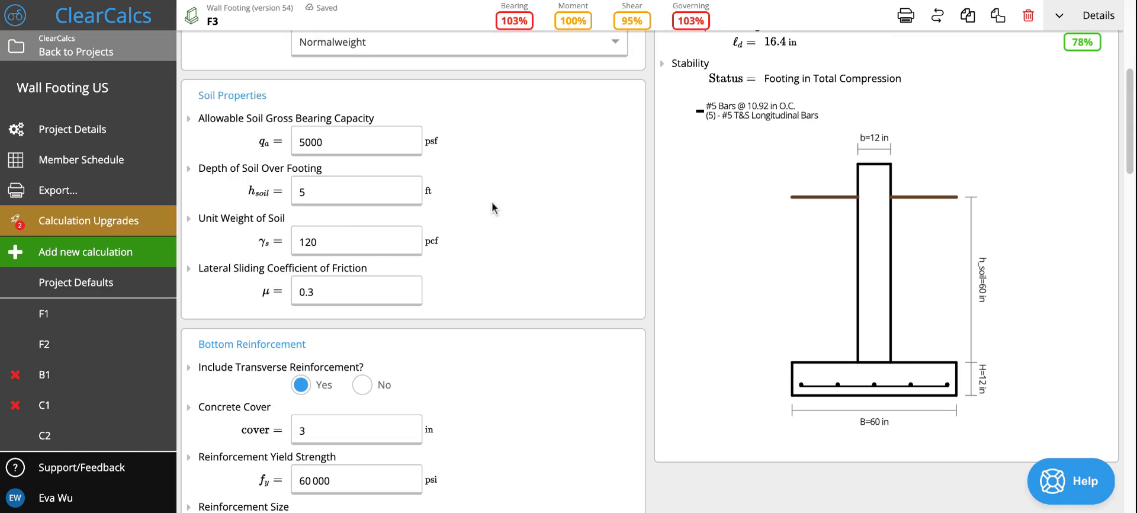
Step: Check the design summary and set the footing width to 6 ft
{"action": "scroll", "coordinate": [599, 247], "scroll_direction": "up", "scroll_amount": 2}
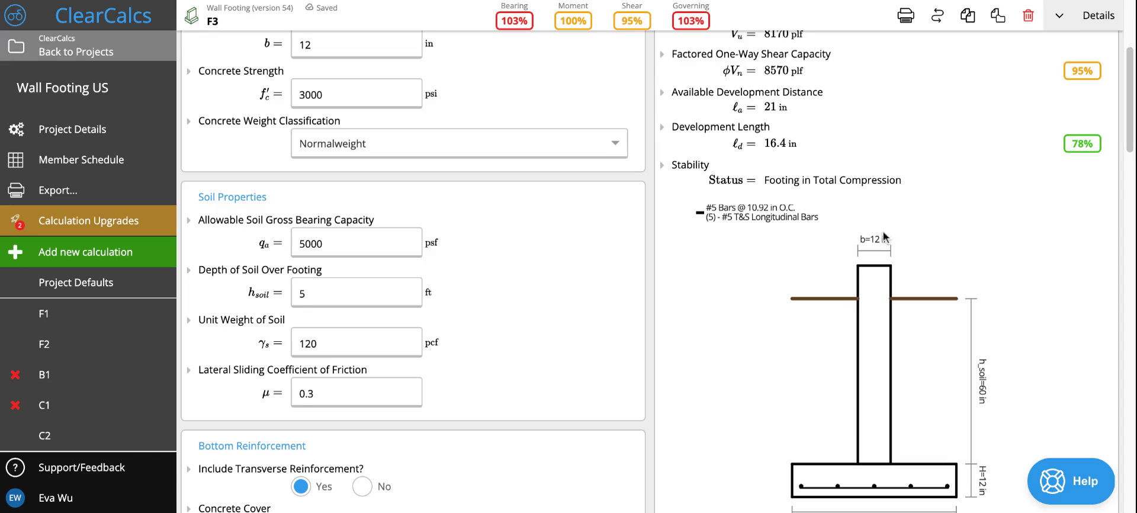
{"action": "scroll", "coordinate": [711, 240], "scroll_direction": "up", "scroll_amount": 4}
{"action": "scroll", "coordinate": [535, 245], "scroll_direction": "down", "scroll_amount": 4}
{"action": "scroll", "coordinate": [536, 258], "scroll_direction": "up", "scroll_amount": 3}
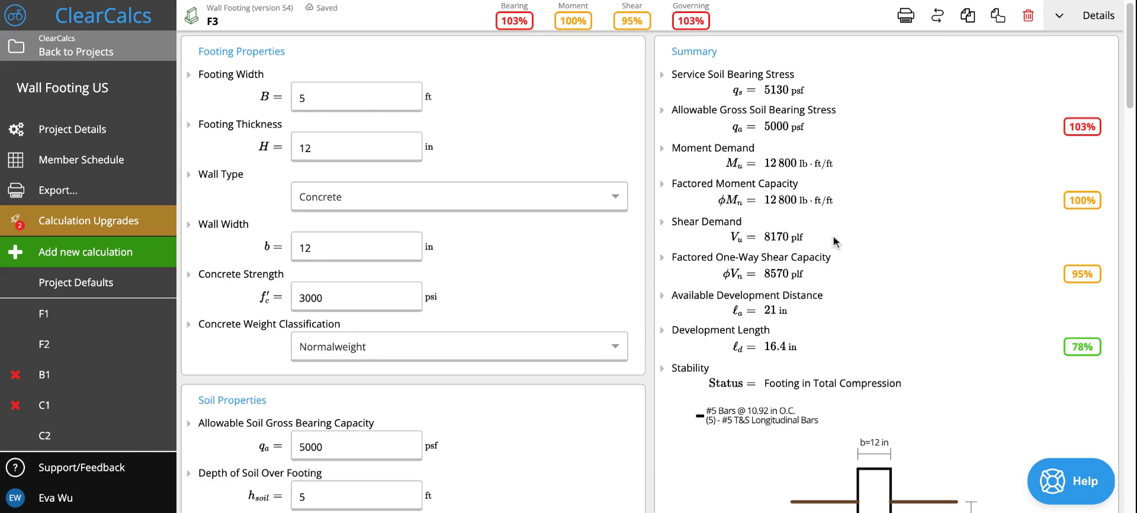
{"action": "scroll", "coordinate": [835, 241], "scroll_direction": "down", "scroll_amount": 2}
{"action": "scroll", "coordinate": [835, 241], "scroll_direction": "up", "scroll_amount": 3}
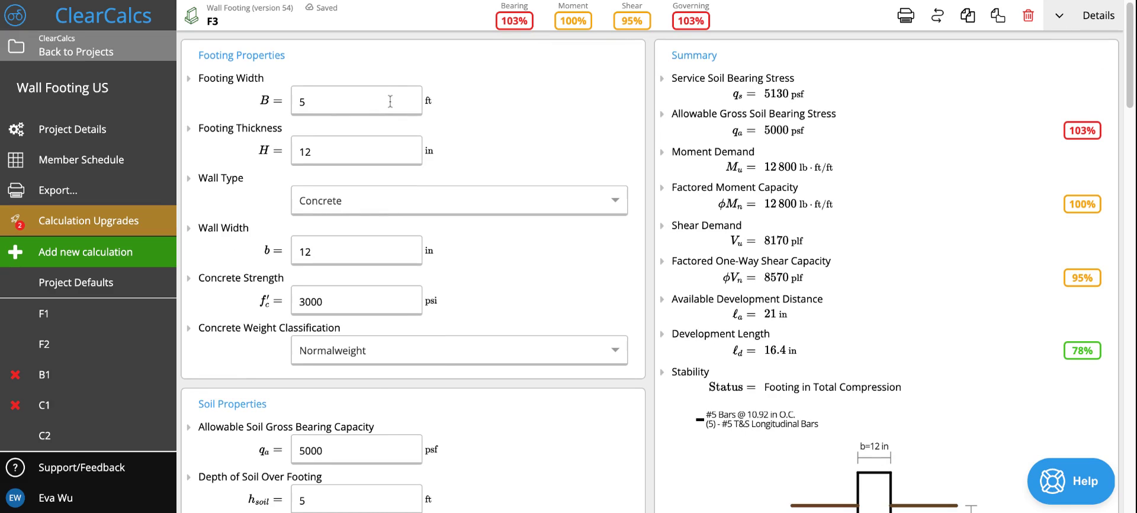
{"action": "left_click", "coordinate": [390, 102]}
{"action": "type", "text": "6"}
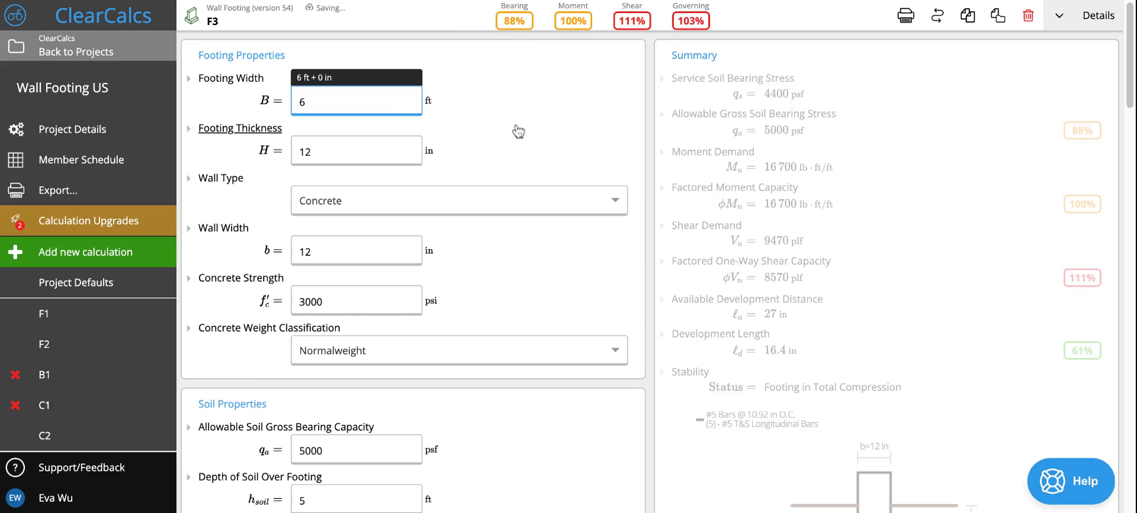
{"action": "left_click", "coordinate": [518, 130]}
Step: Set the footing thickness to 14 in
{"action": "left_click", "coordinate": [255, 133]}
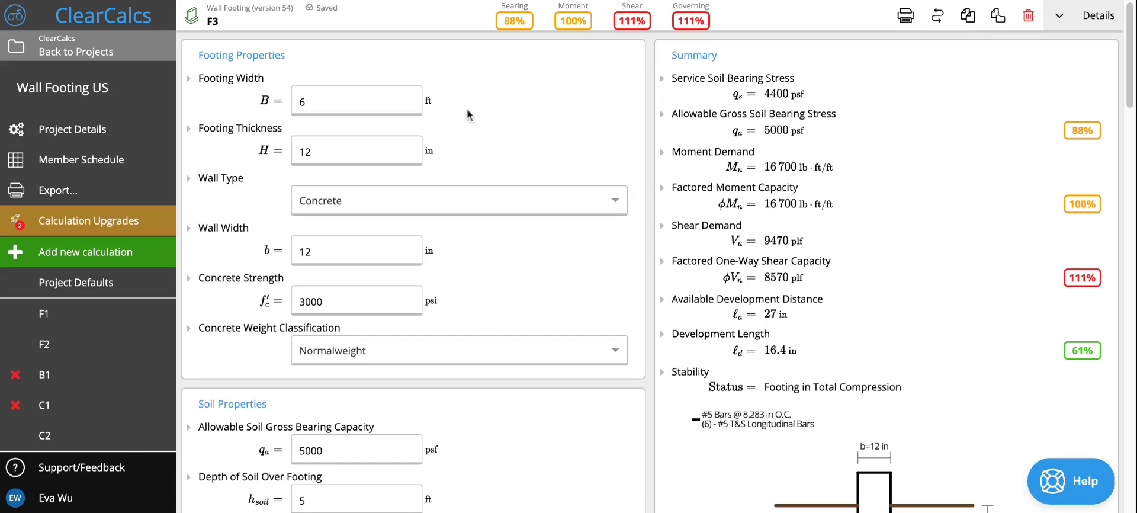
{"action": "left_click", "coordinate": [361, 152]}
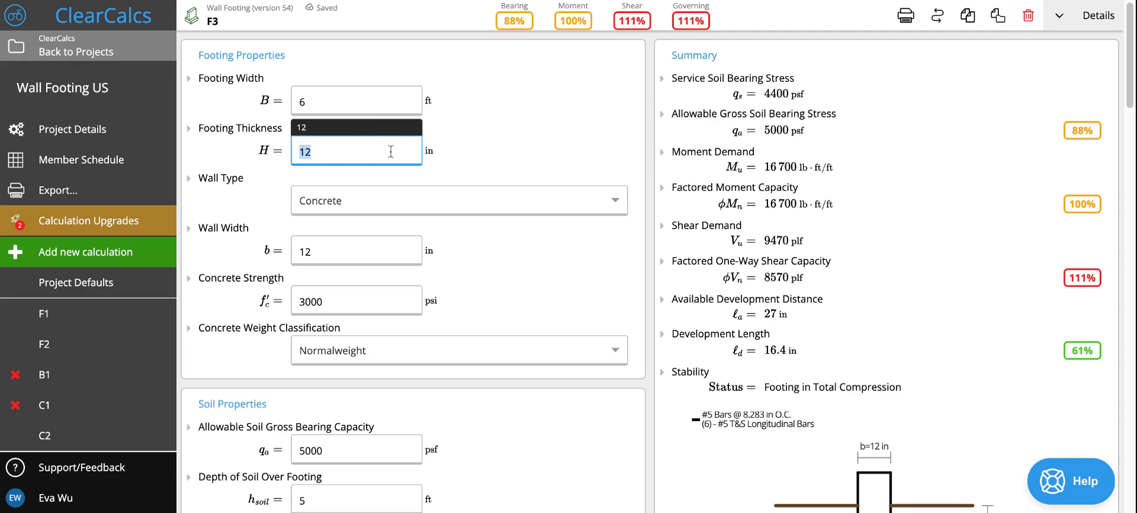
{"action": "type", "text": "14"}
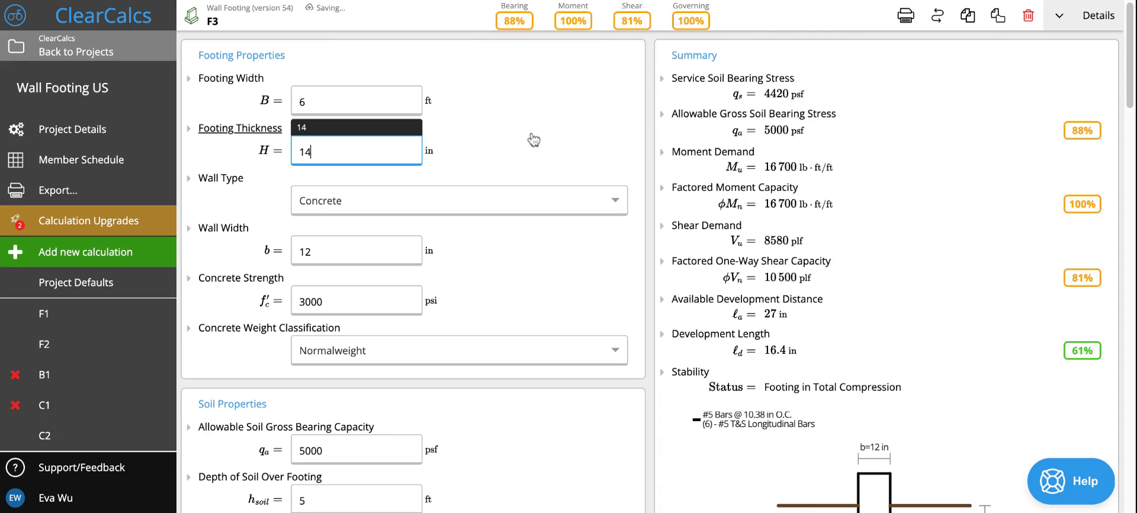
Step: Review the bottom and longitudinal reinforcement inputs, the top reinforcement option and the applied loads
{"action": "scroll", "coordinate": [621, 119], "scroll_direction": "down", "scroll_amount": 4}
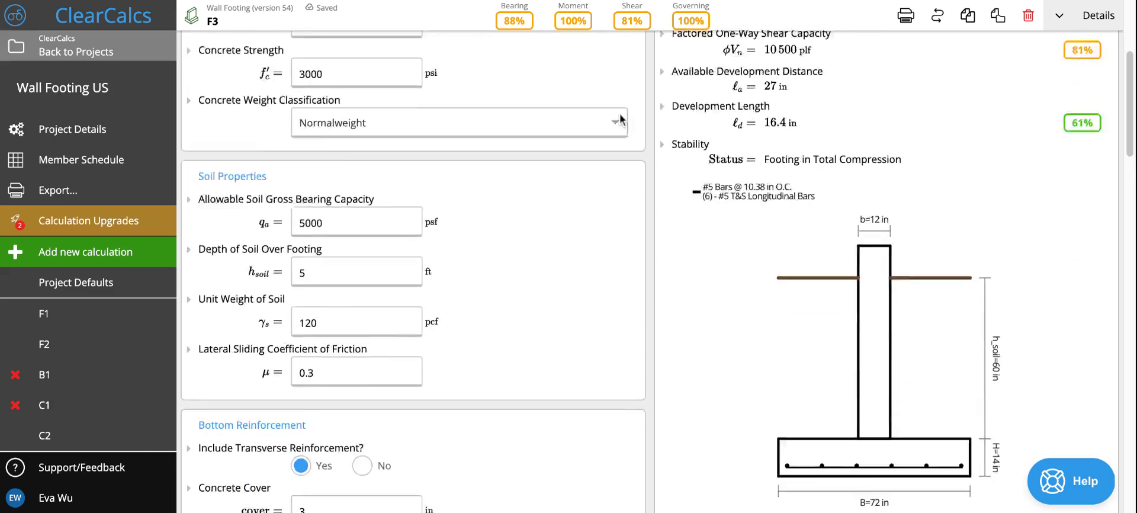
{"action": "scroll", "coordinate": [621, 118], "scroll_direction": "down", "scroll_amount": 13}
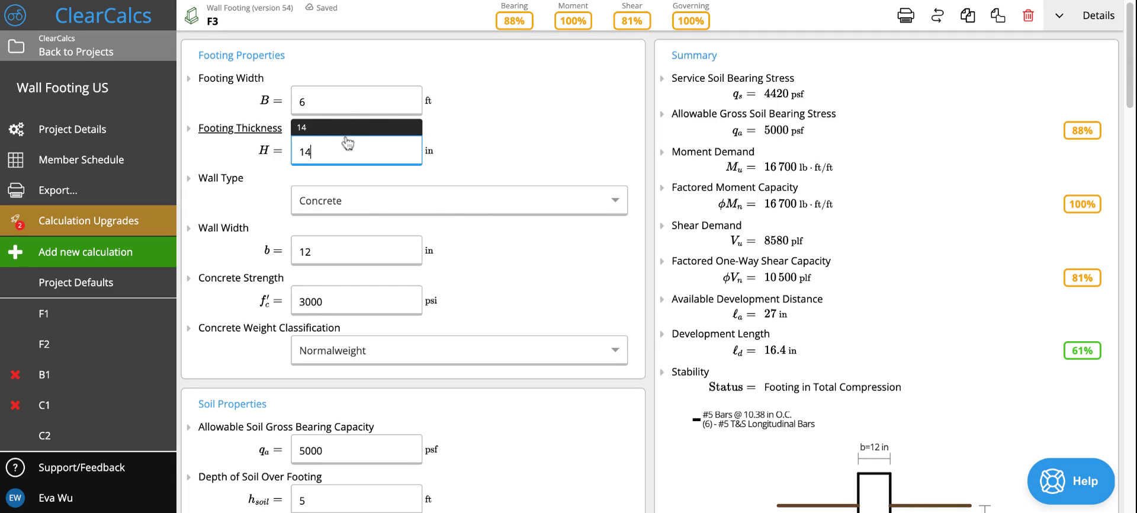
{"action": "scroll", "coordinate": [356, 151], "scroll_direction": "down", "scroll_amount": 5}
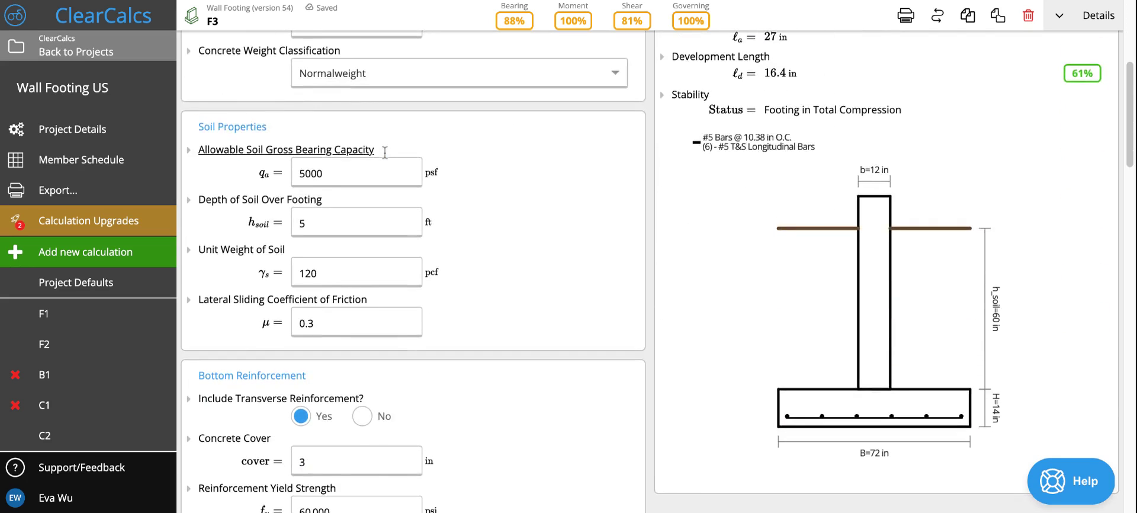
{"action": "scroll", "coordinate": [385, 152], "scroll_direction": "down", "scroll_amount": 7}
{"action": "scroll", "coordinate": [394, 157], "scroll_direction": "up", "scroll_amount": 2}
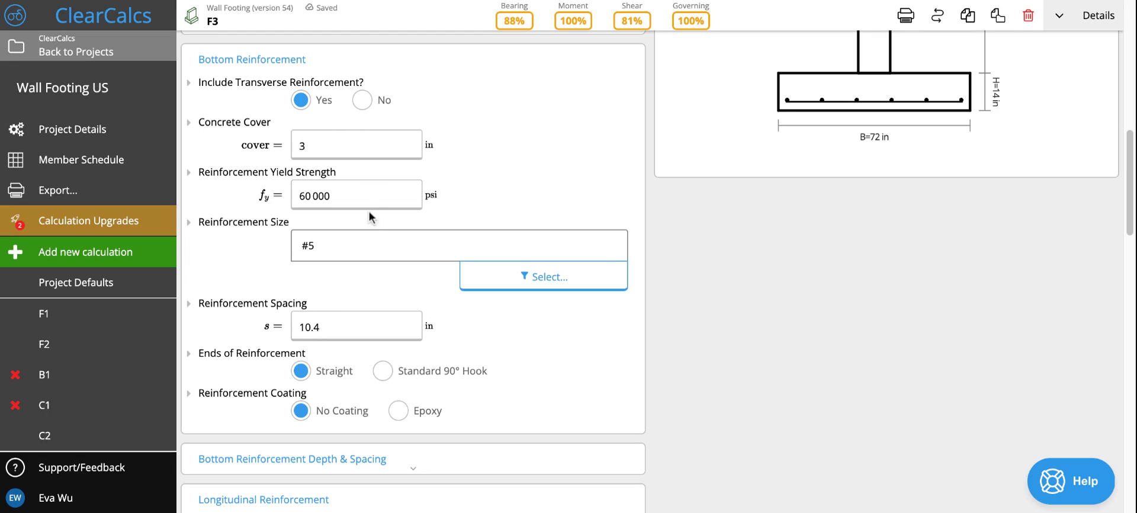
{"action": "scroll", "coordinate": [373, 224], "scroll_direction": "down", "scroll_amount": 5}
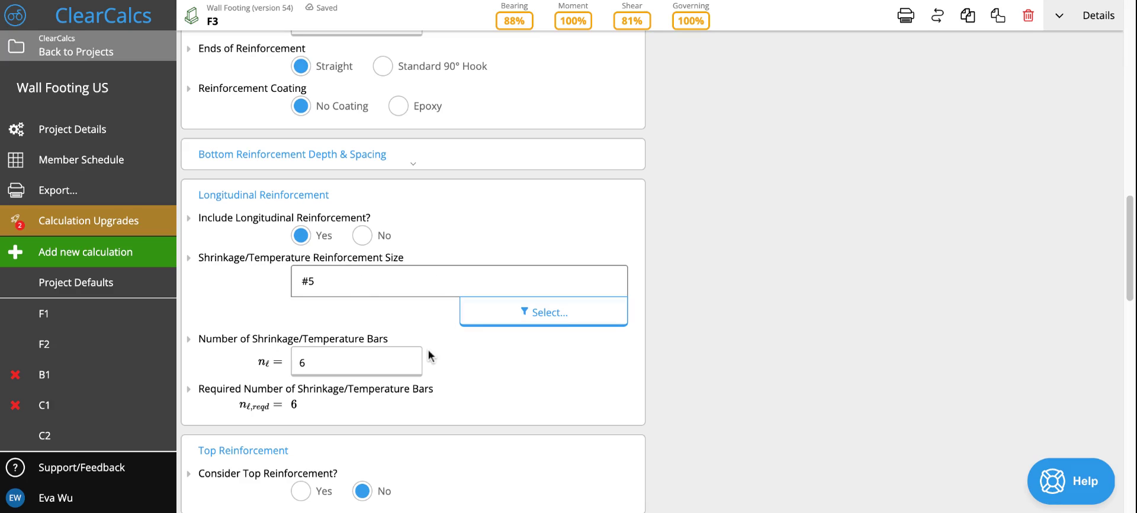
{"action": "scroll", "coordinate": [557, 339], "scroll_direction": "down", "scroll_amount": 3}
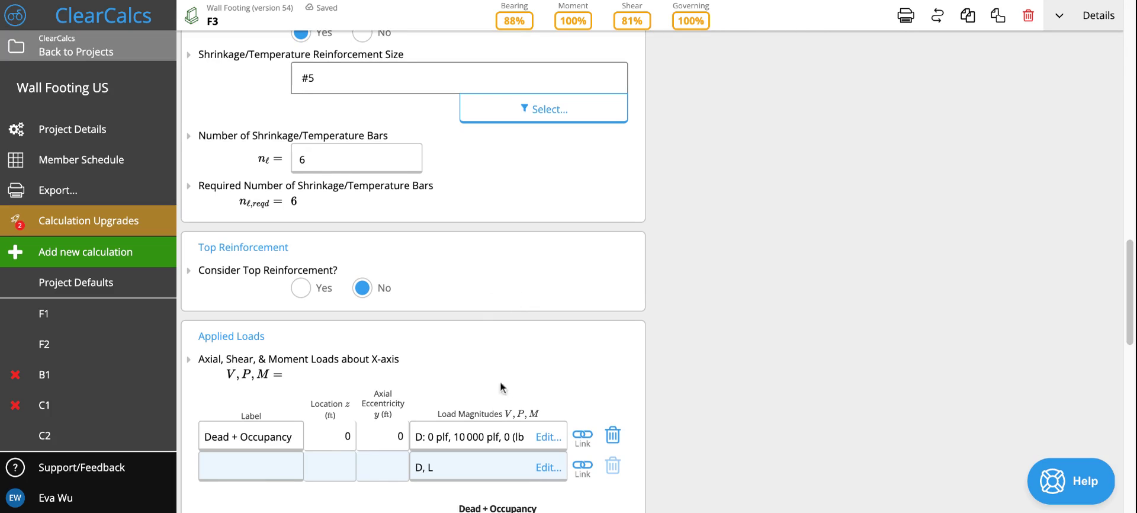
{"action": "scroll", "coordinate": [611, 344], "scroll_direction": "up", "scroll_amount": 1}
{"action": "scroll", "coordinate": [610, 344], "scroll_direction": "up", "scroll_amount": 8}
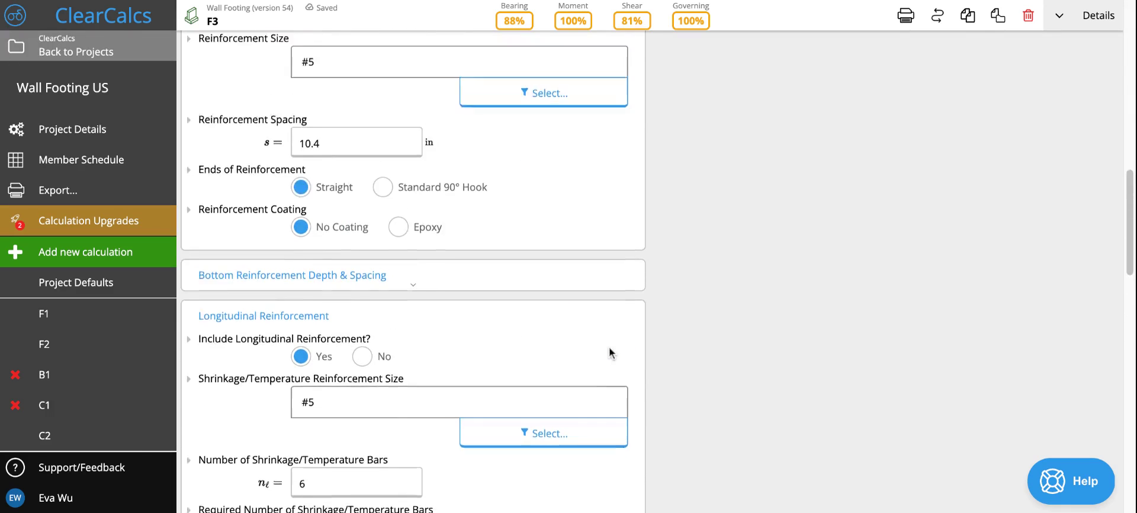
{"action": "scroll", "coordinate": [610, 355], "scroll_direction": "up", "scroll_amount": 2}
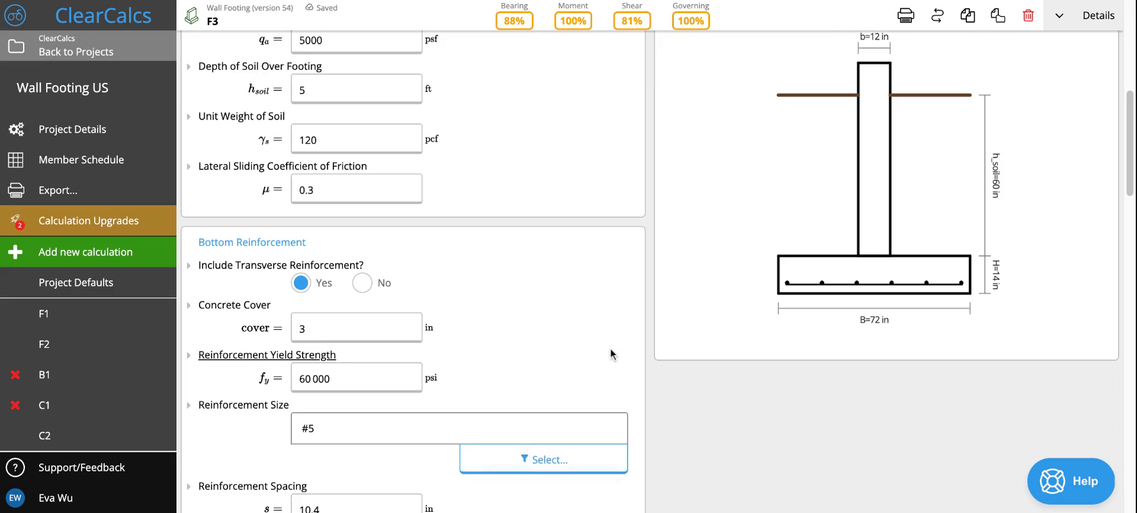